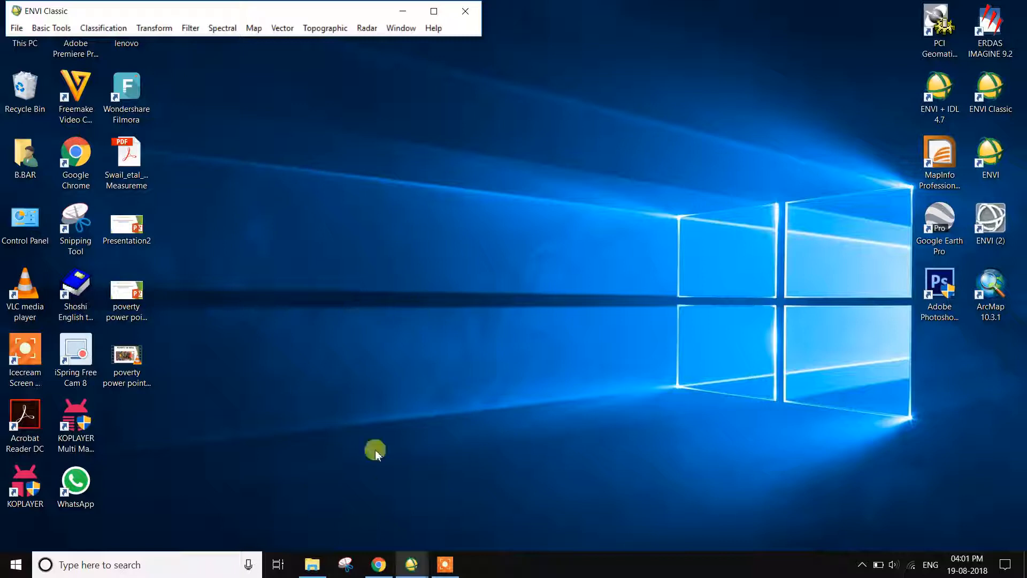
Step: Bring up the Available Bands List and load layerstack_lansad bands B5, B4 and B3 as an RGB colour composite
mouse_move(412, 564)
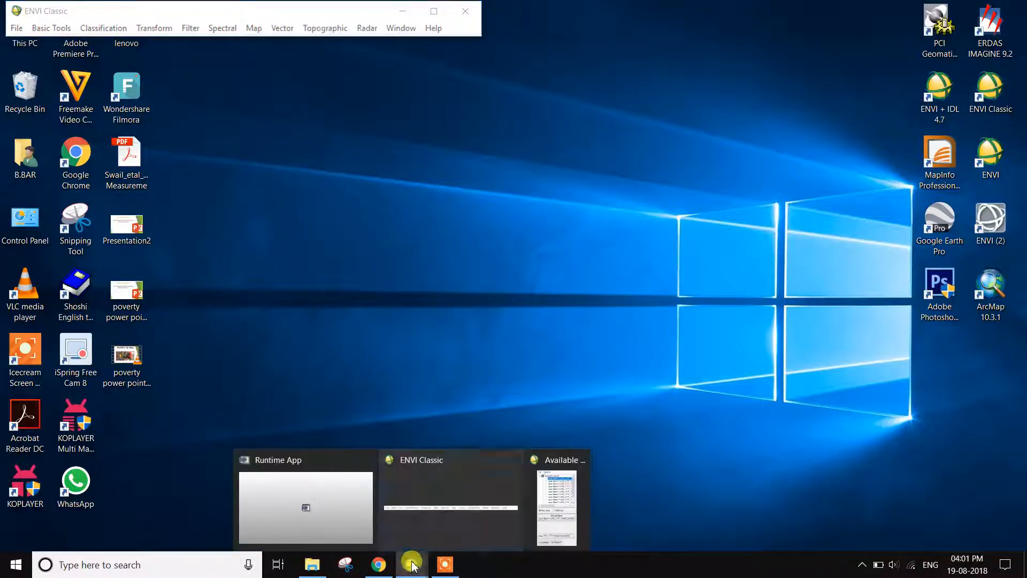
click(534, 511)
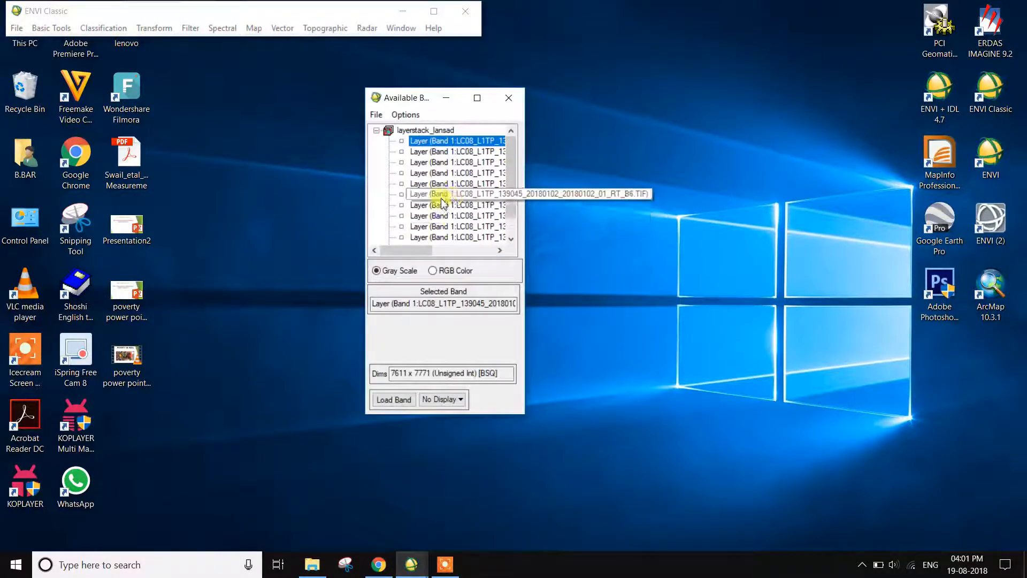
drag(418, 256, 481, 254)
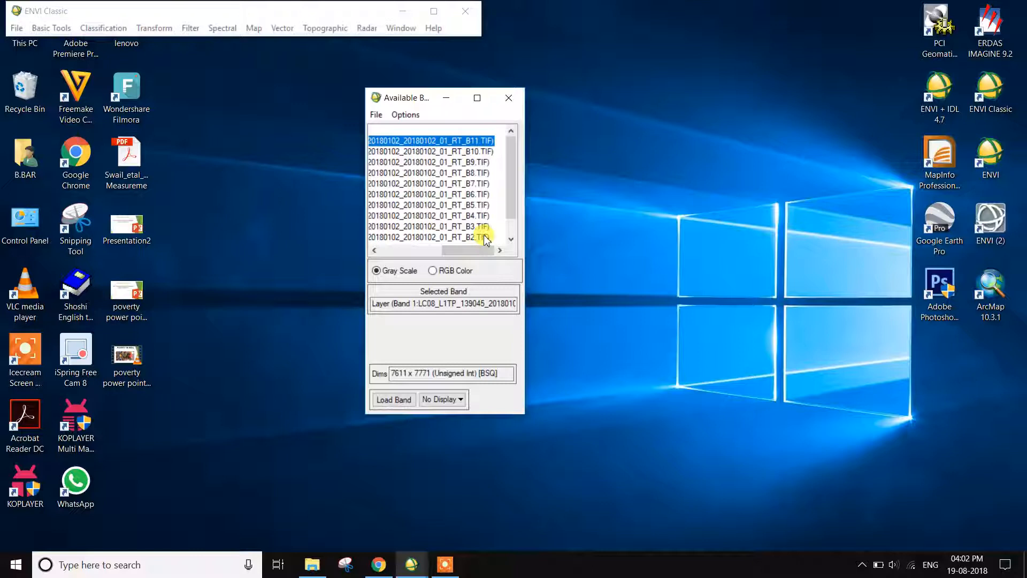
click(433, 270)
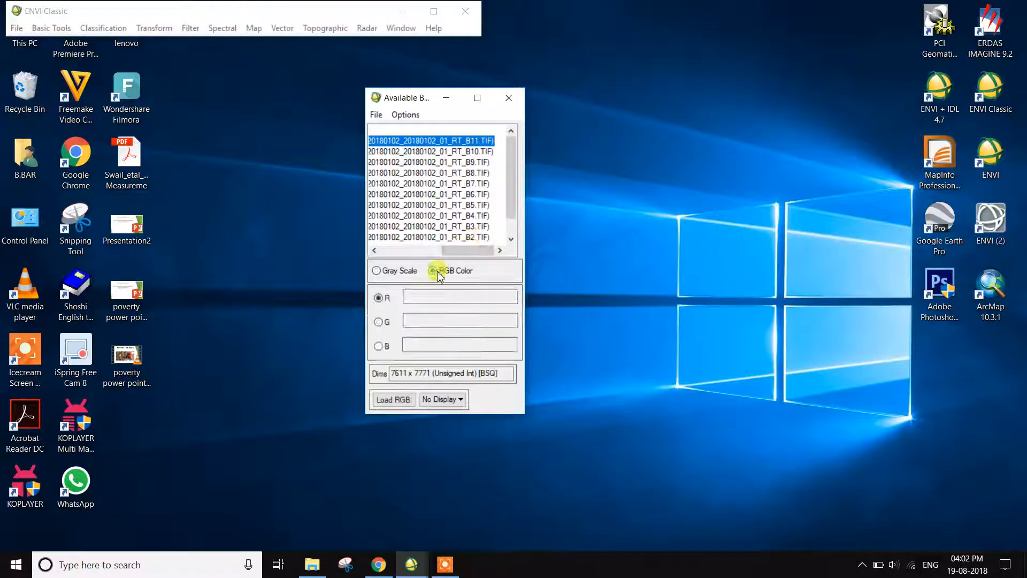
click(471, 206)
click(473, 216)
click(471, 227)
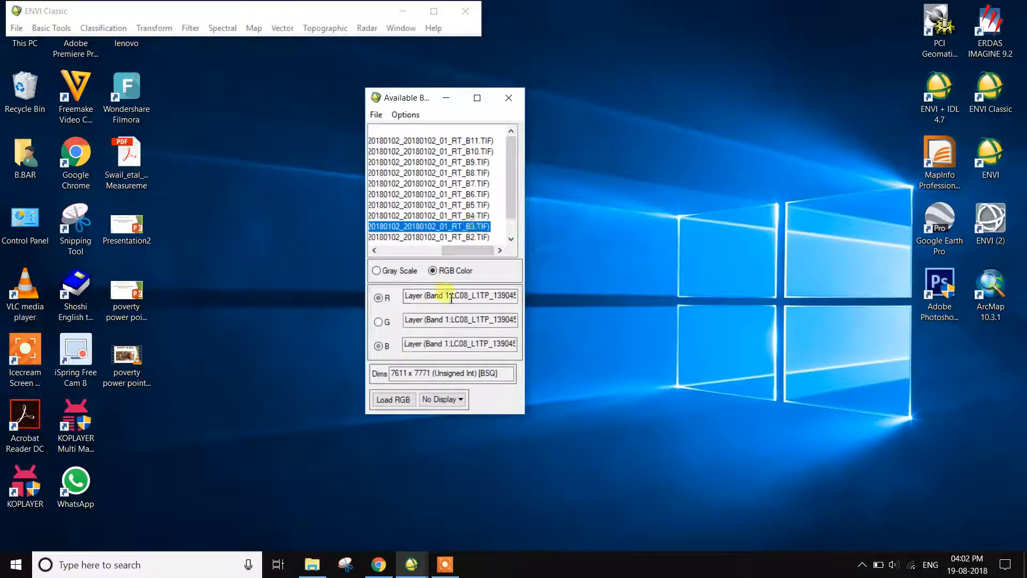
click(394, 399)
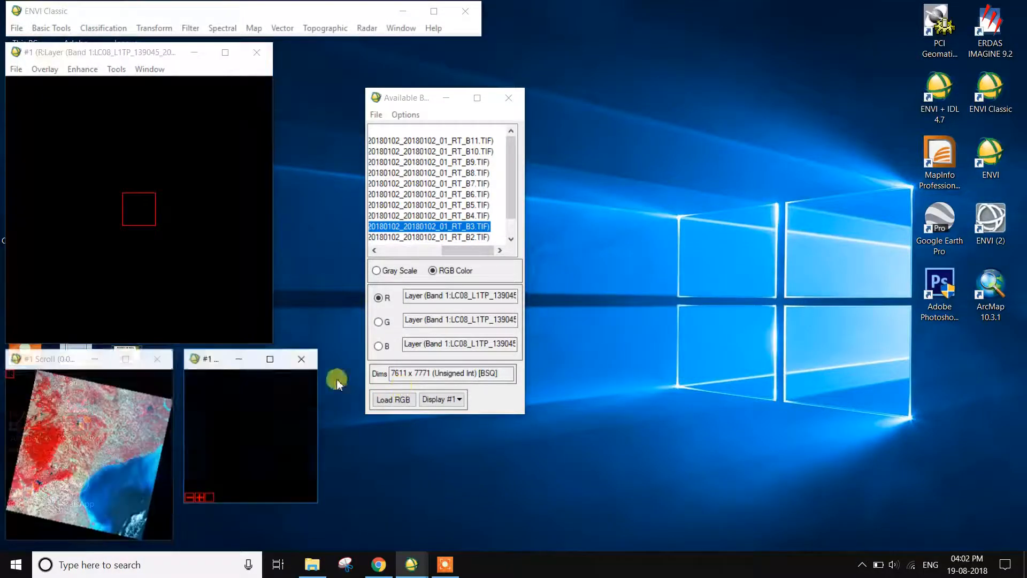
Step: Examine the B5-B4-B3 composite in Display #1 at several inland areas across the scene
click(50, 432)
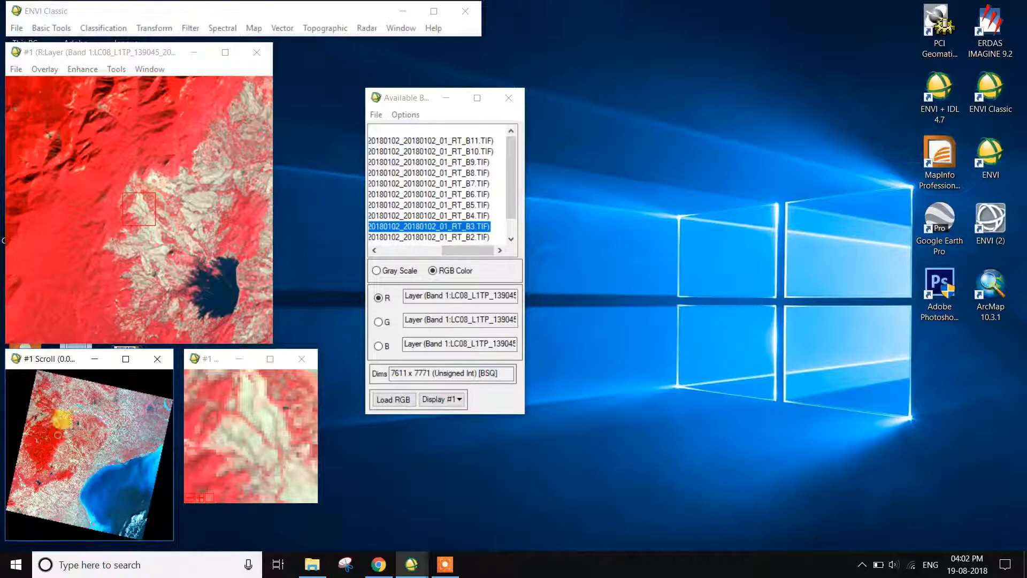
click(56, 420)
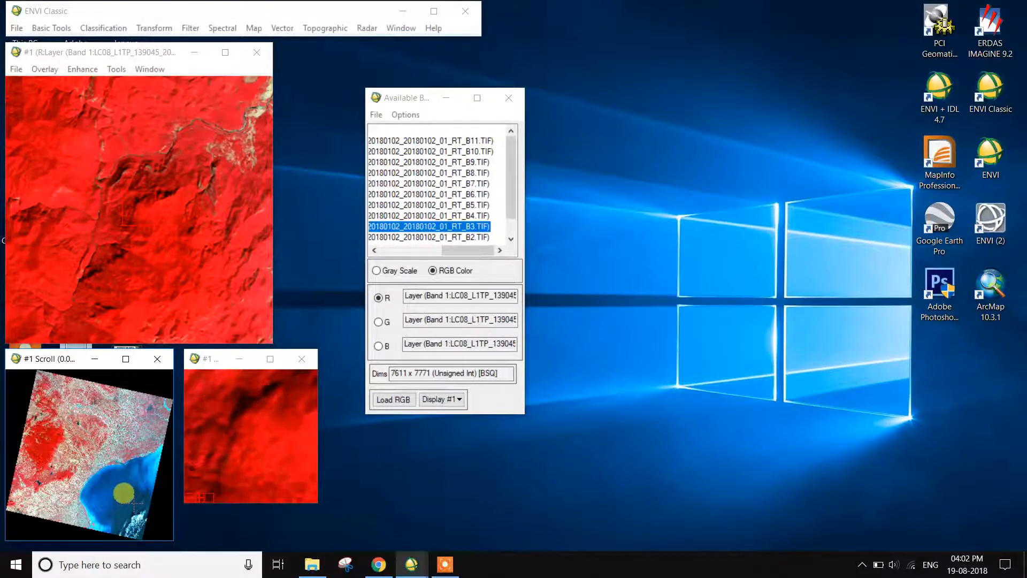
click(113, 423)
click(94, 422)
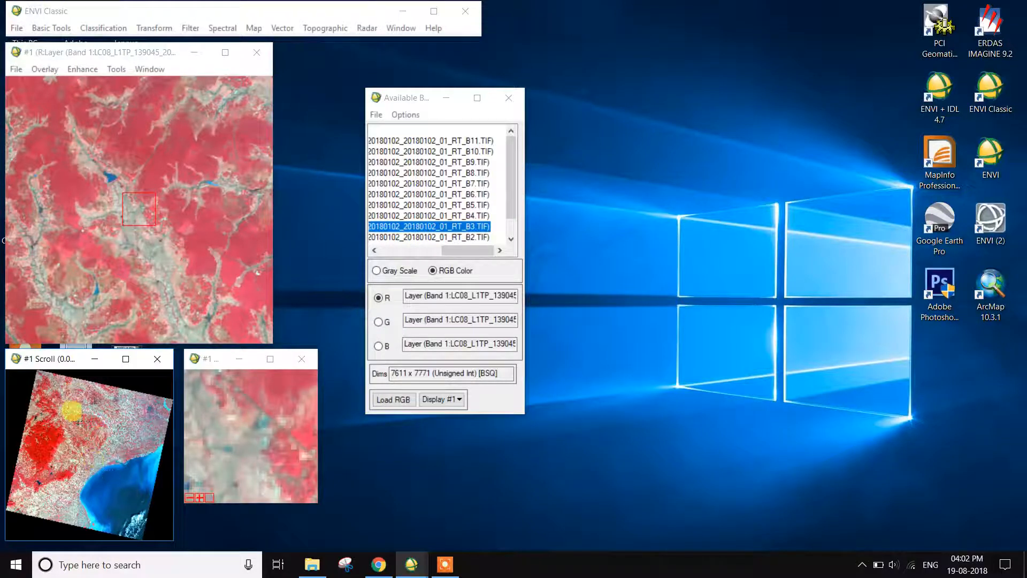
click(71, 411)
click(38, 436)
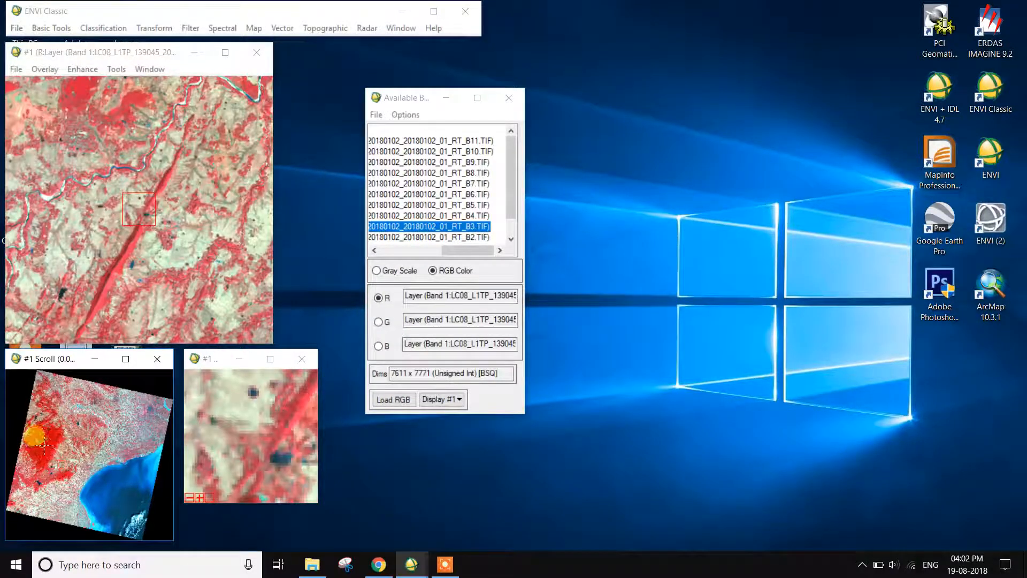
click(45, 445)
click(65, 429)
click(98, 425)
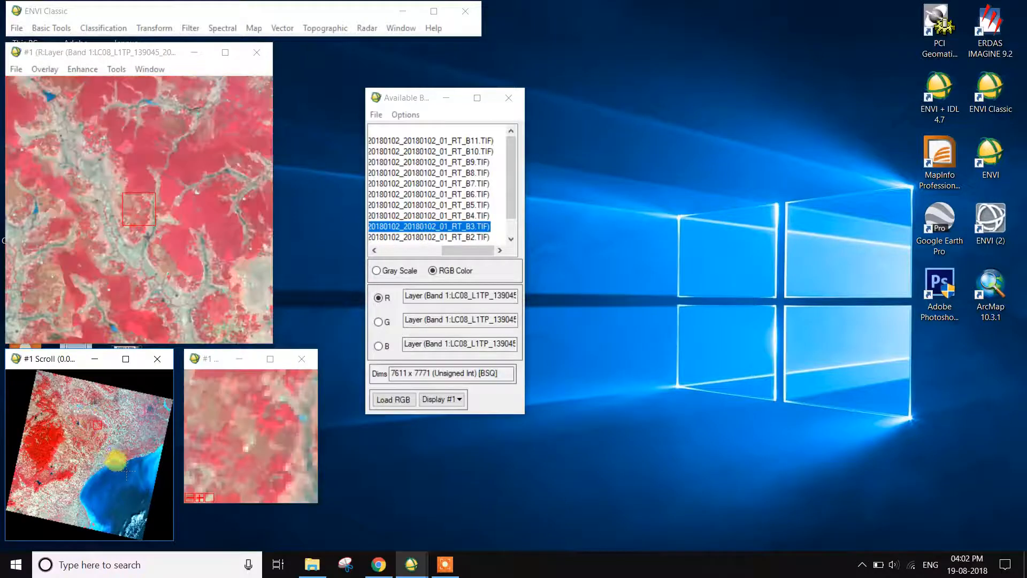
click(42, 438)
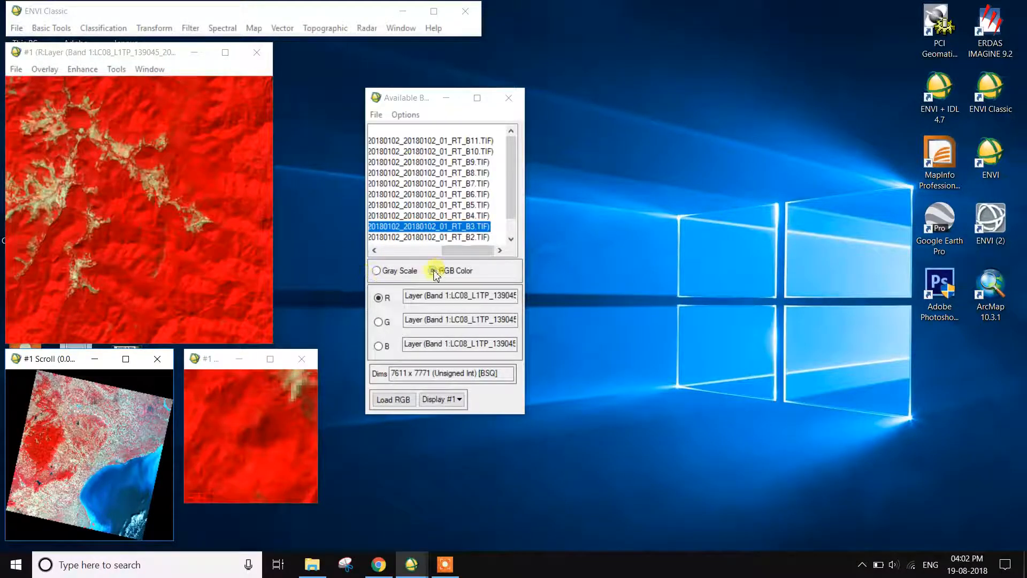
drag(458, 254, 373, 255)
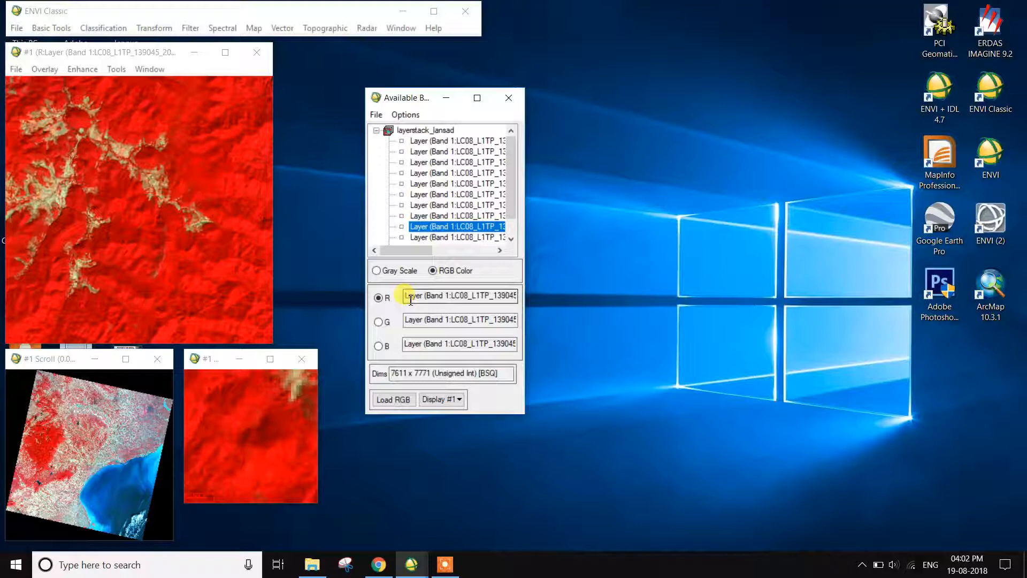
click(466, 194)
click(471, 230)
click(471, 174)
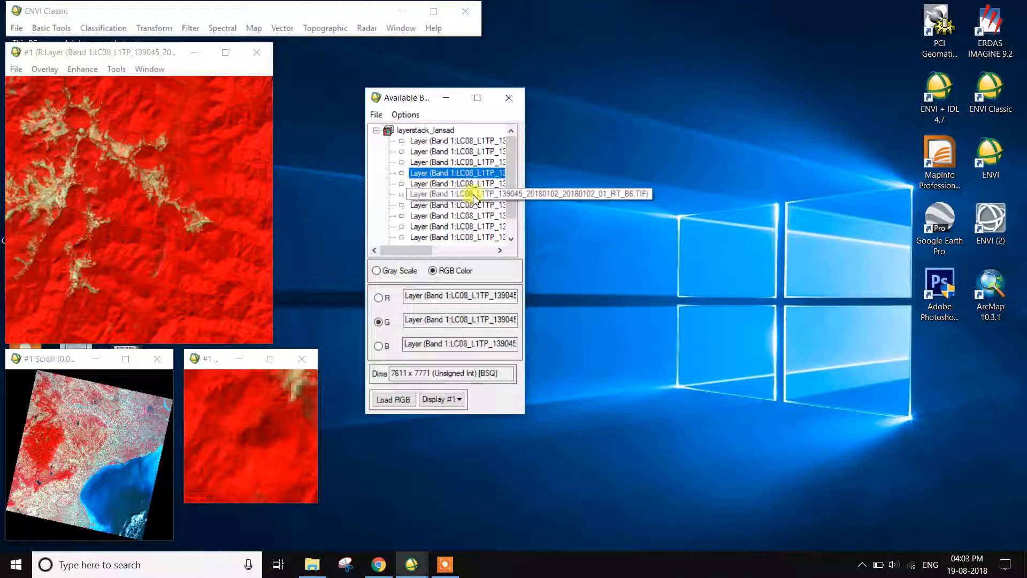
Step: Assign band B11 to red, B3 to green and B5 to blue for another colour composite
click(460, 251)
mouse_move(457, 251)
mouse_down()
mouse_move(362, 242)
mouse_move(474, 248)
mouse_up()
click(378, 298)
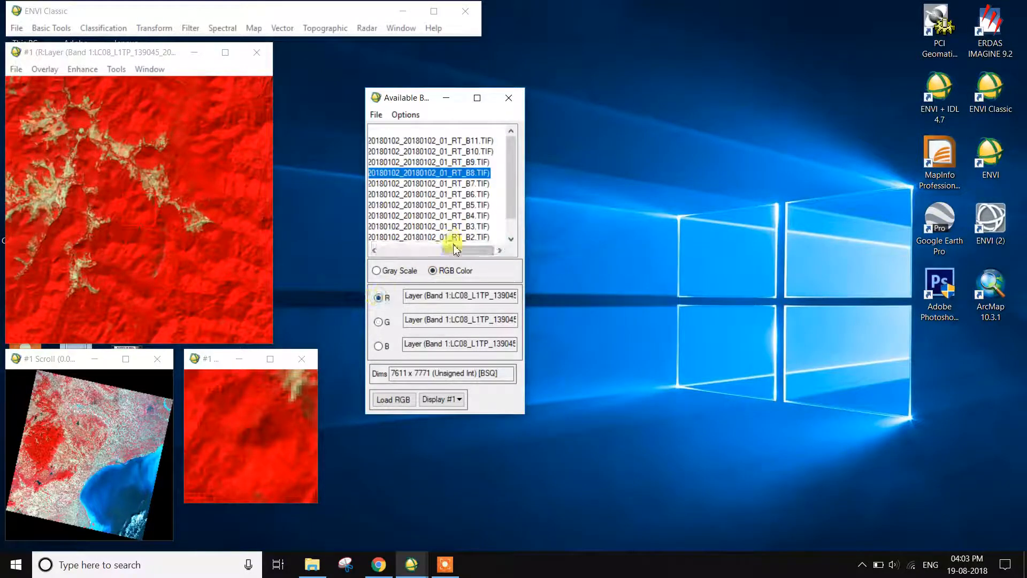
click(482, 141)
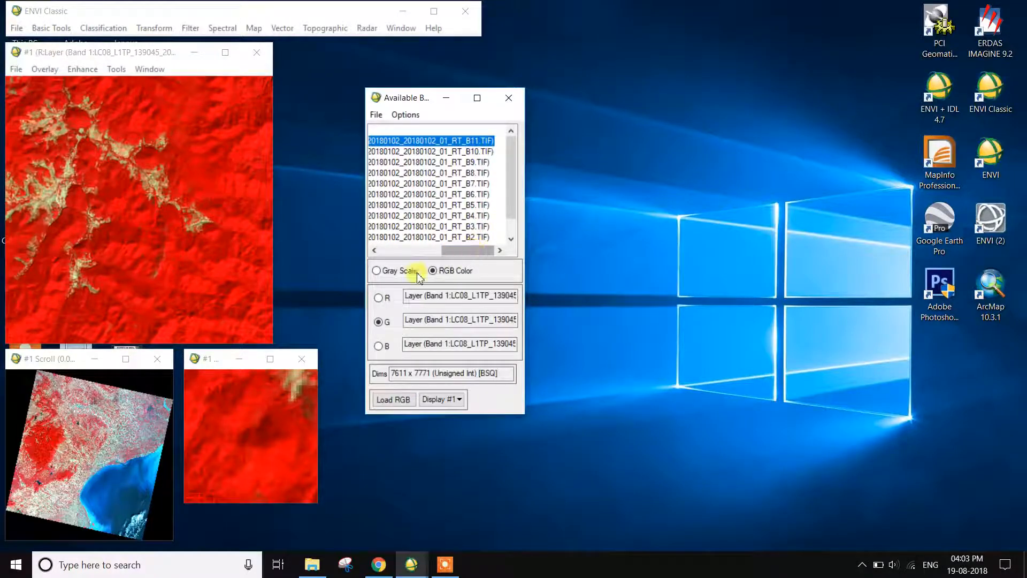
click(477, 231)
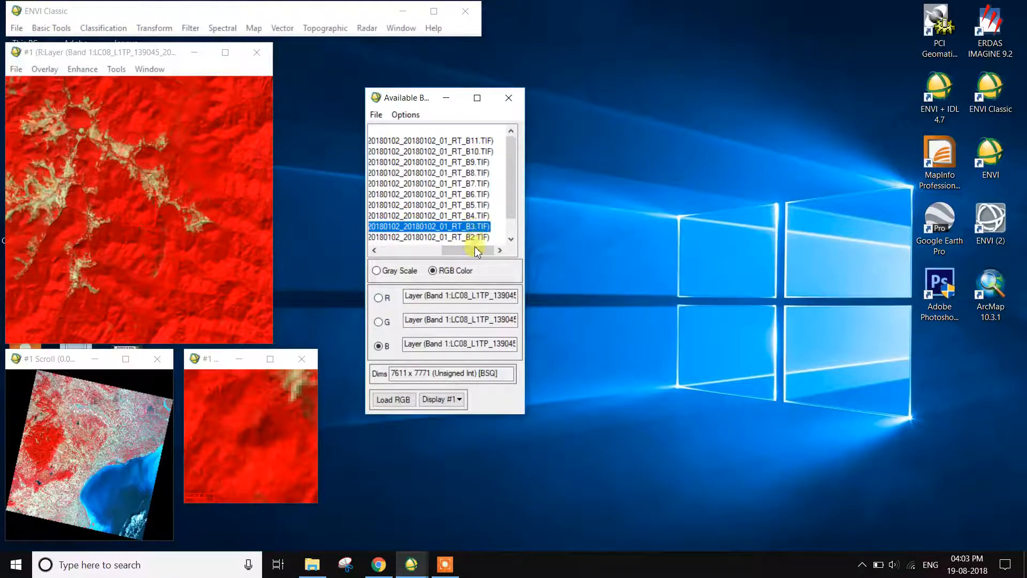
scroll(484, 231, down, 1)
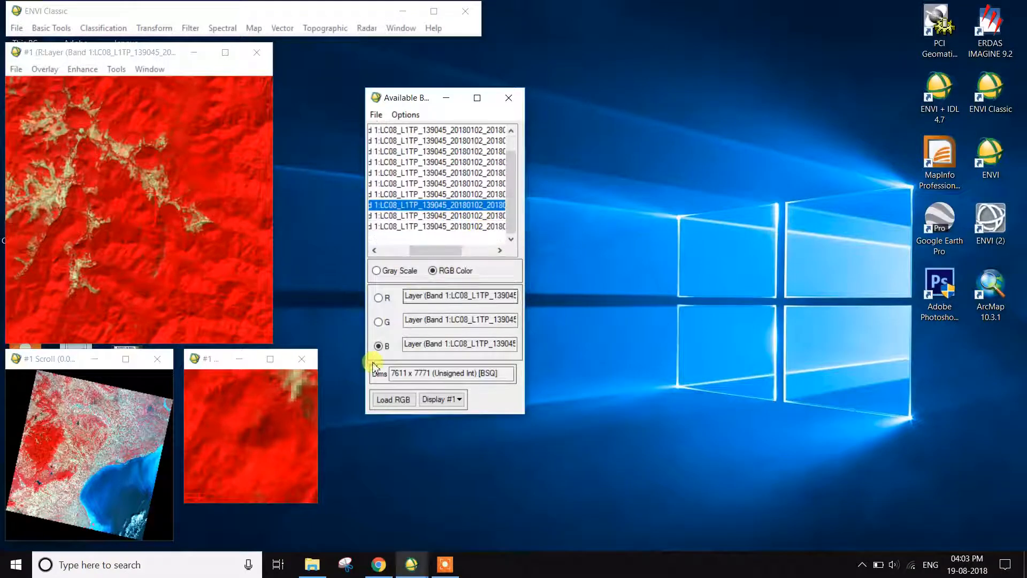
drag(462, 250, 487, 255)
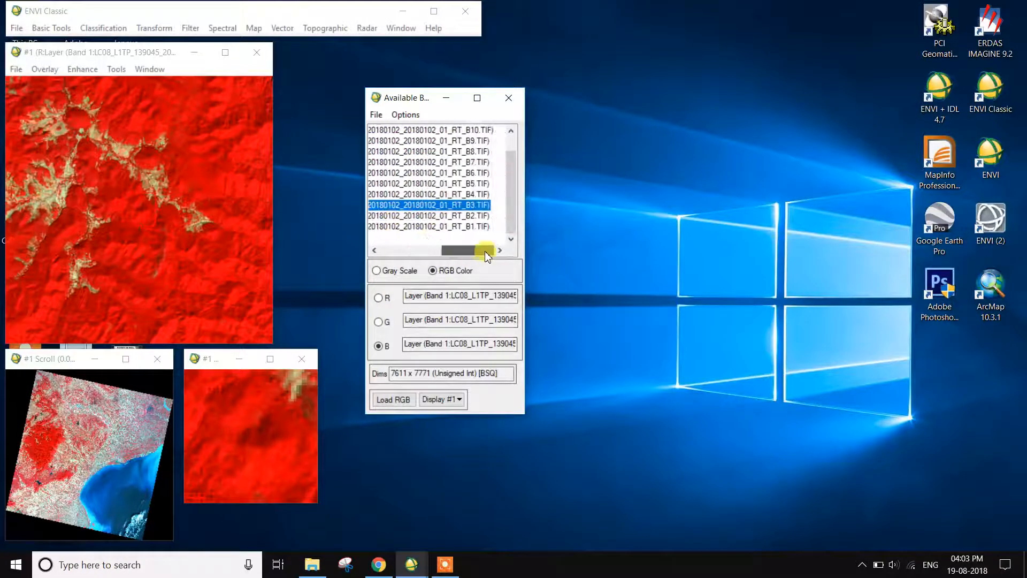
click(466, 227)
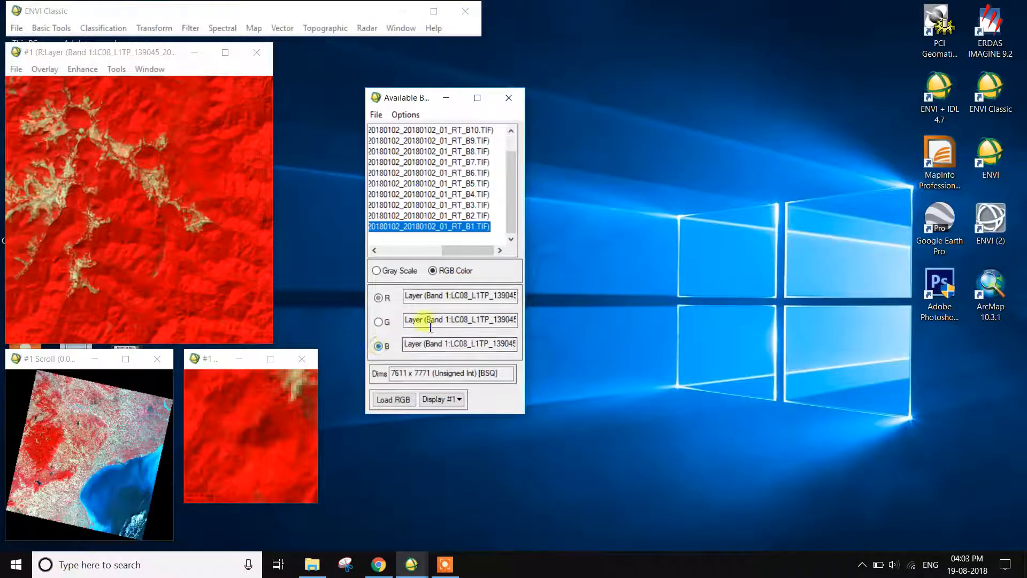
click(471, 184)
Step: Load the B11-B3-B5 composite into a new Display #2
click(442, 399)
click(447, 415)
click(403, 402)
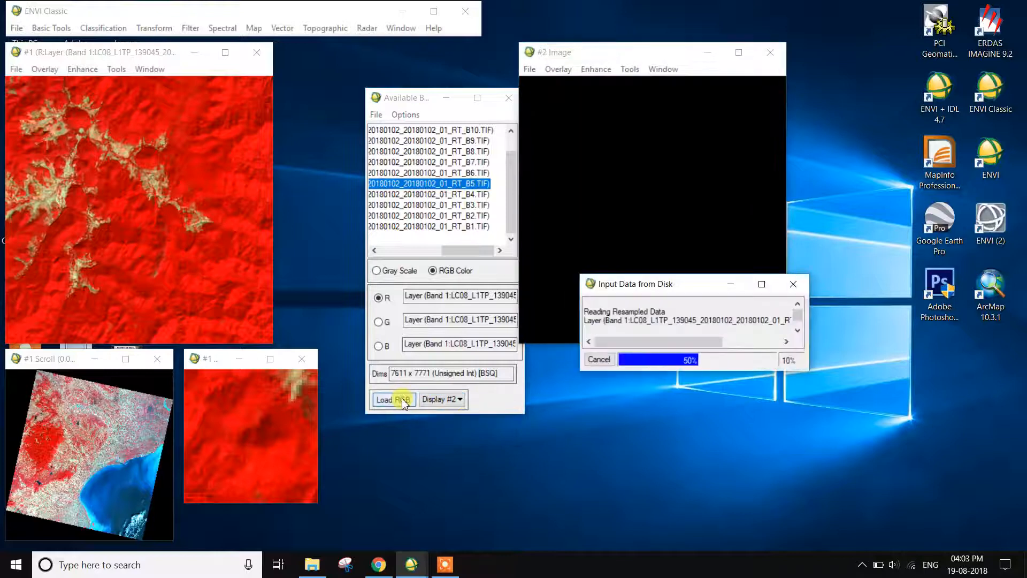
Step: Inspect several areas of the composite in Display #2 and briefly check pixels with the cursor location and value readout
click(536, 437)
click(574, 445)
click(560, 440)
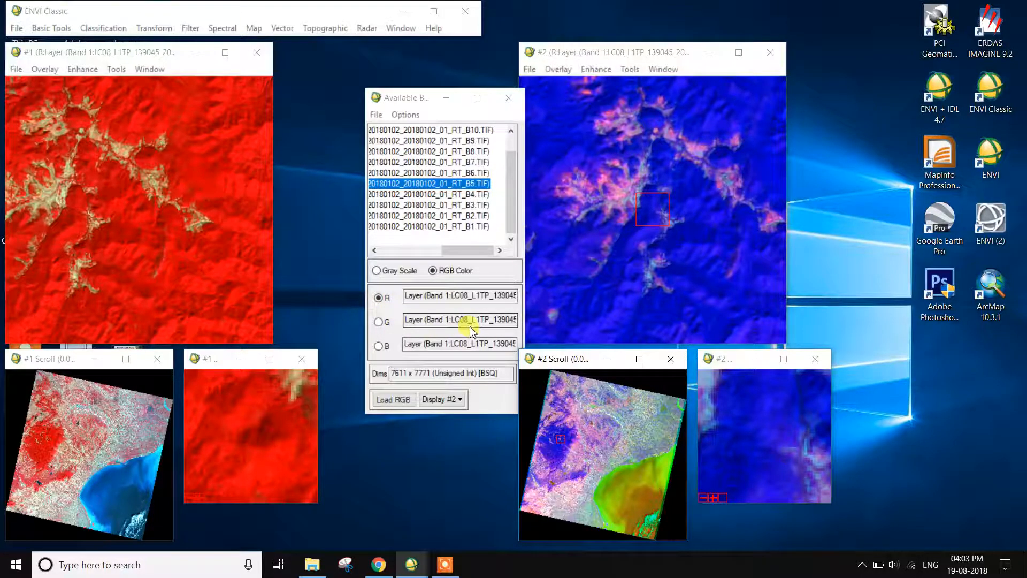
click(620, 247)
click(580, 434)
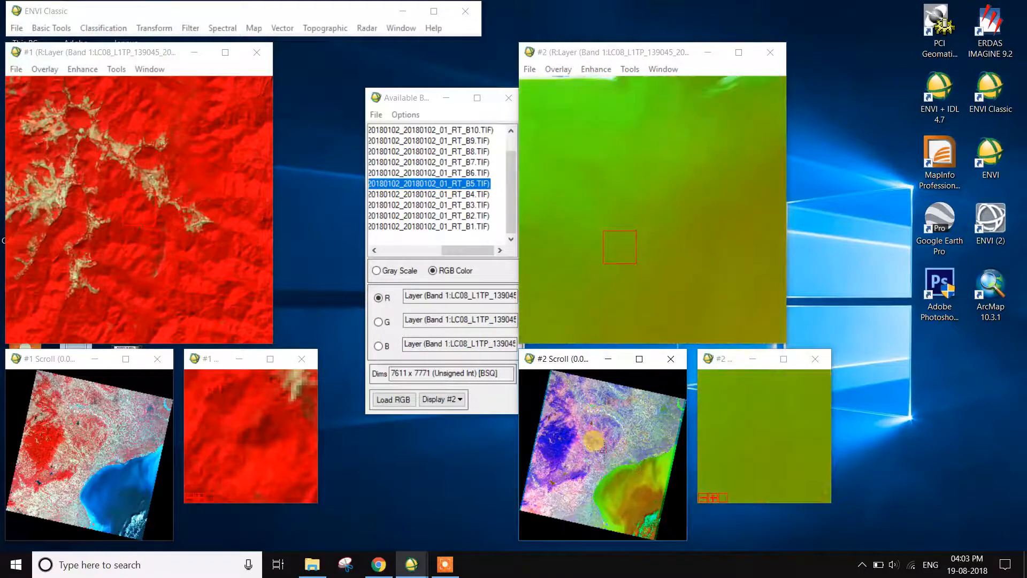
double_click(112, 187)
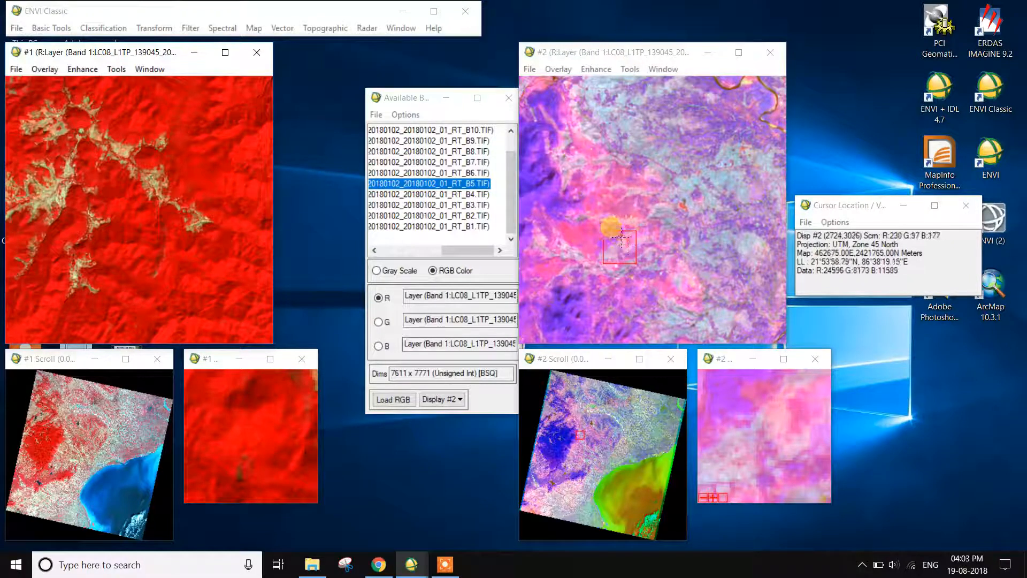
click(972, 205)
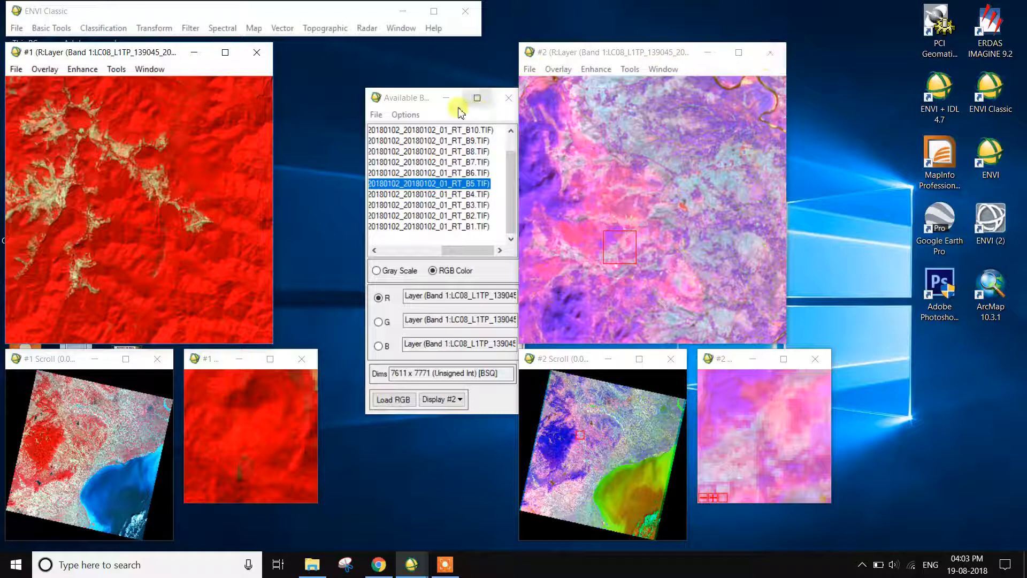
Step: Move the Available Bands List aside and assign B4, B3 and B2 to the red, green and blue channels
click(436, 99)
drag(405, 97, 321, 71)
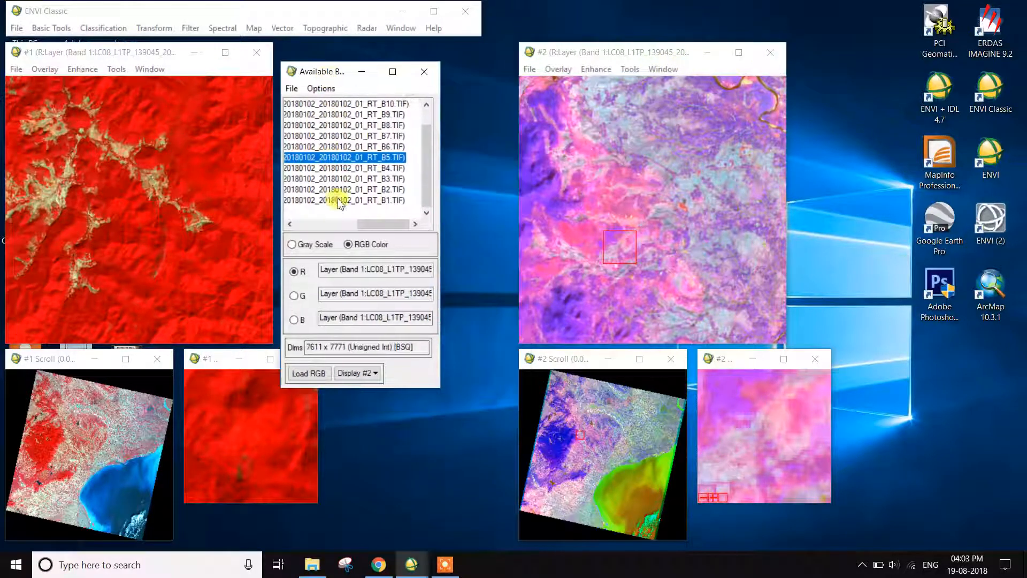
drag(394, 223, 283, 228)
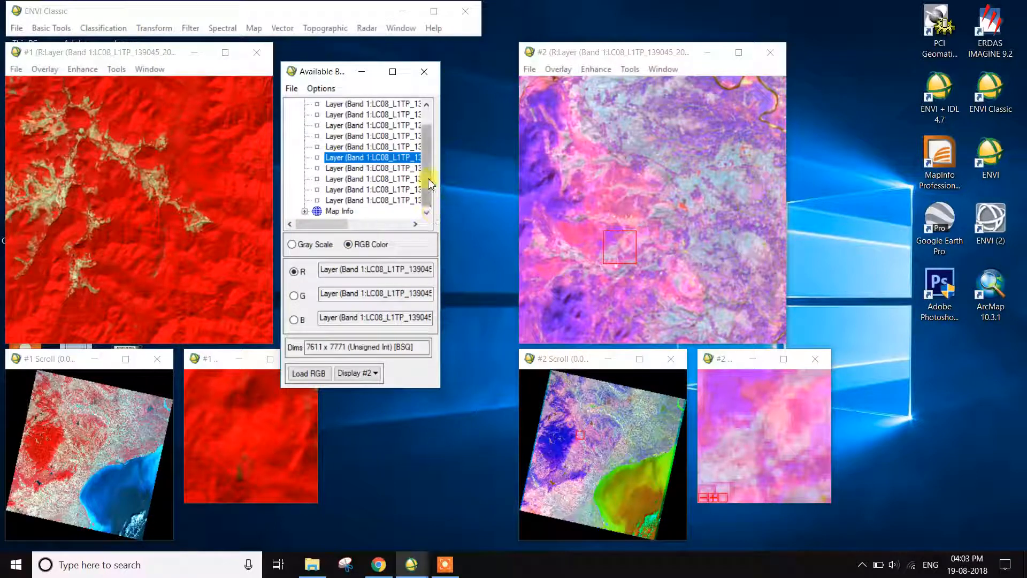
drag(328, 223, 407, 225)
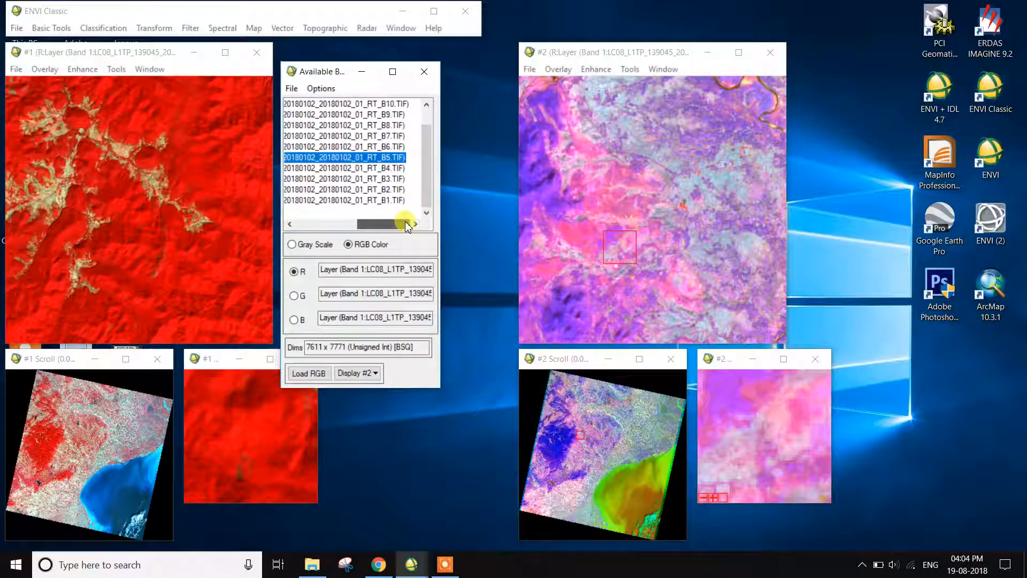
click(397, 169)
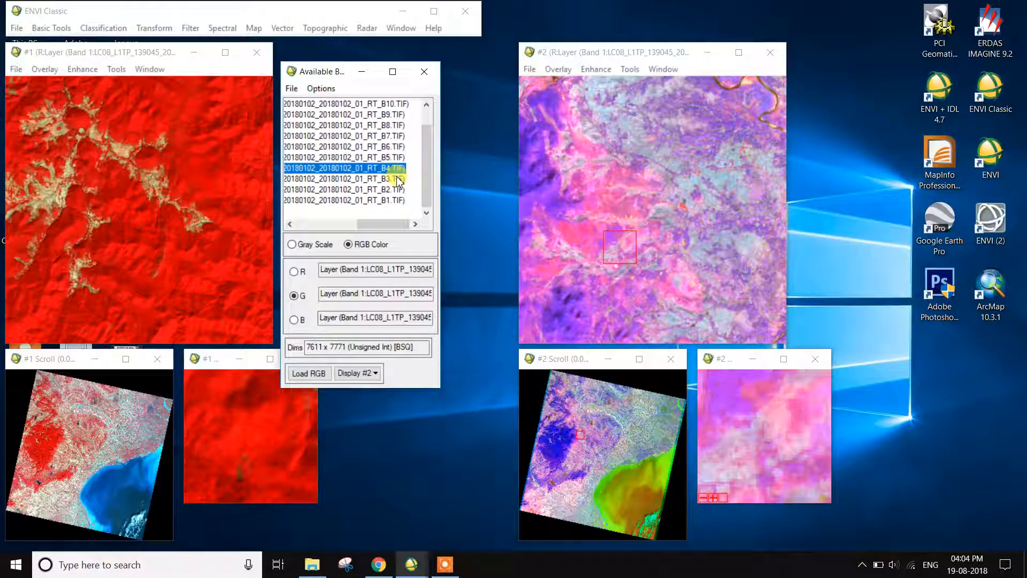
click(399, 180)
click(398, 191)
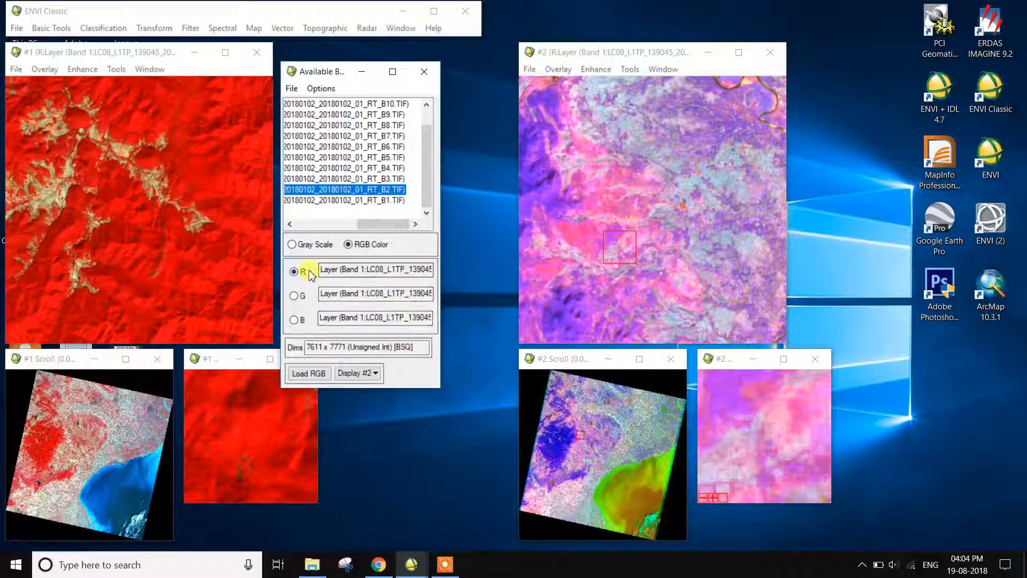
Step: Load the B4-B3-B2 natural-colour composite into a new Display #3
click(368, 373)
click(402, 390)
click(320, 375)
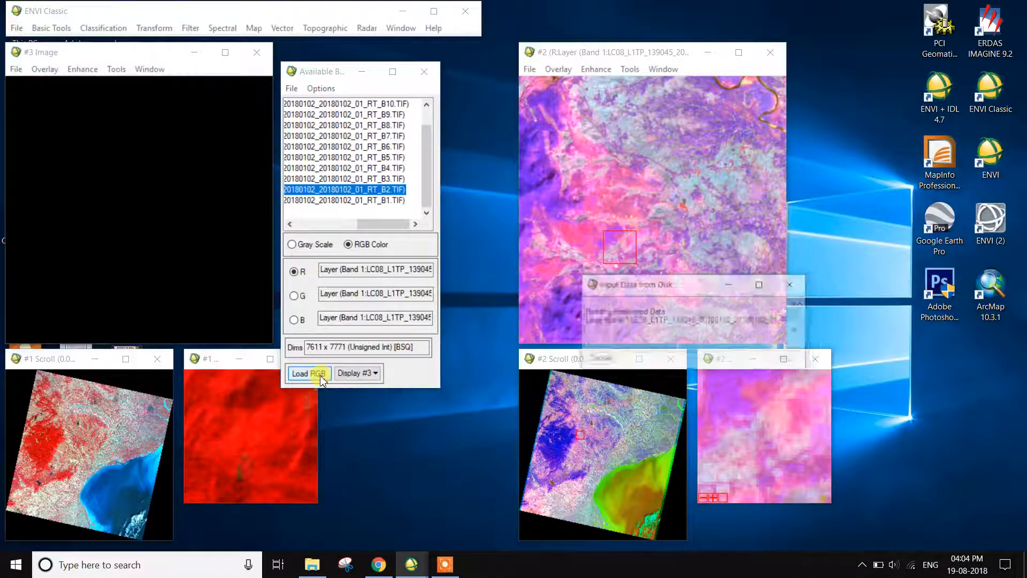
Step: Arrange the image windows of Displays #1, #2 and #3 side by side and minimize the Available Bands List
click(31, 450)
drag(79, 54, 941, 129)
drag(305, 71, 270, 203)
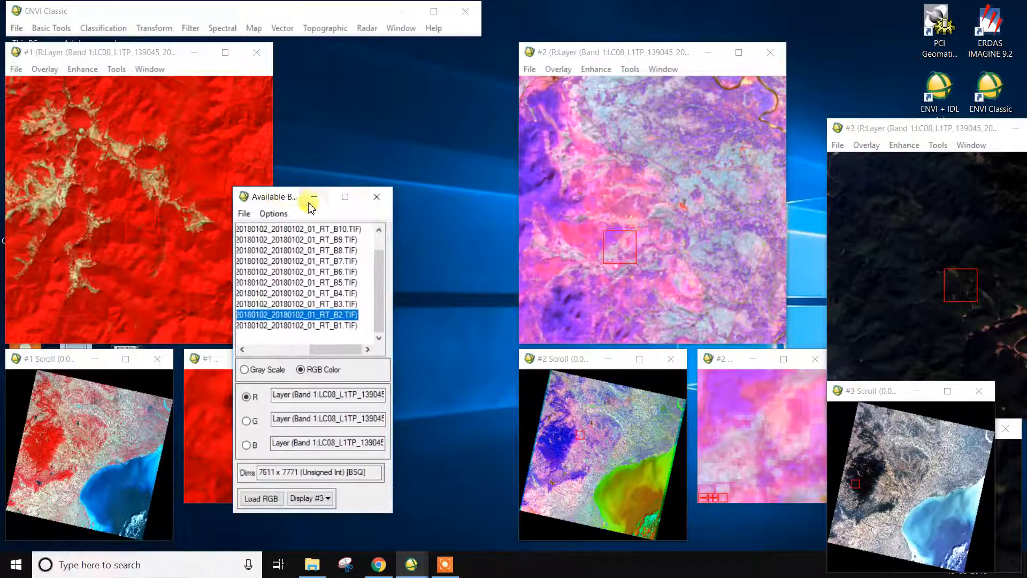
click(311, 195)
drag(606, 57, 421, 66)
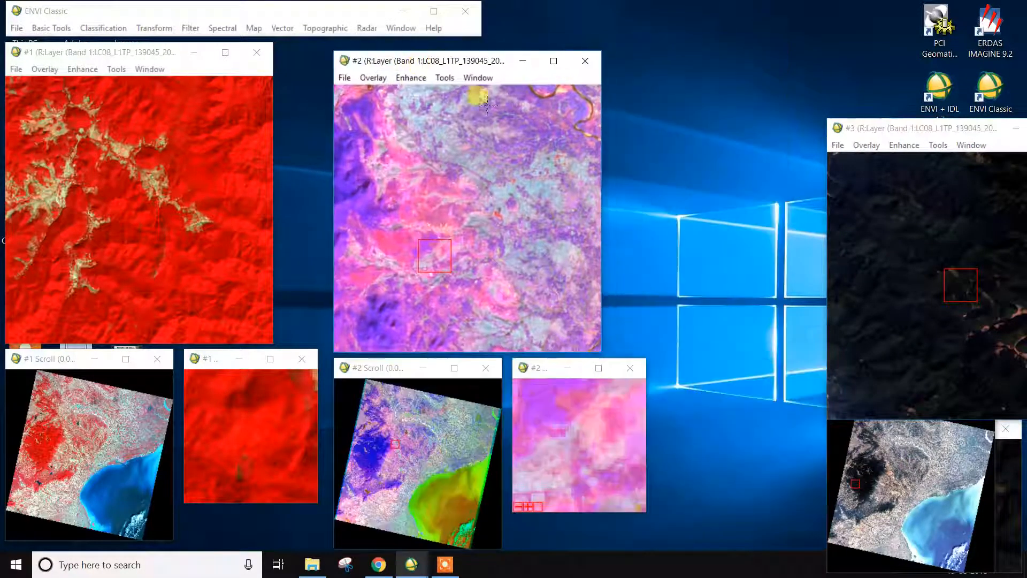
click(905, 145)
click(716, 60)
drag(886, 131, 712, 57)
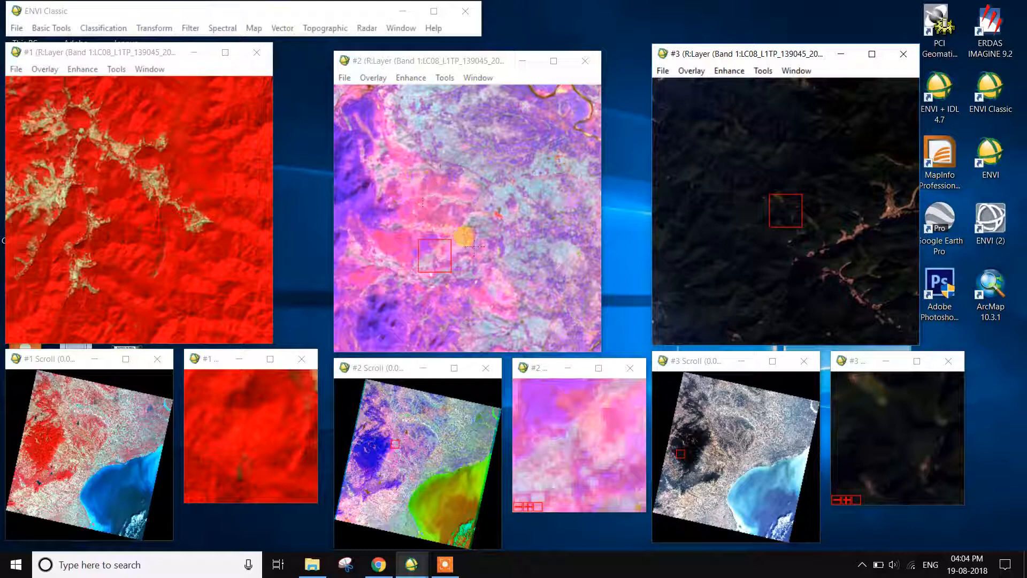
Step: Inspect several areas of the natural-colour composite in Display #3, including dark vegetation, the scene's eastern edge and the river
click(737, 459)
click(696, 445)
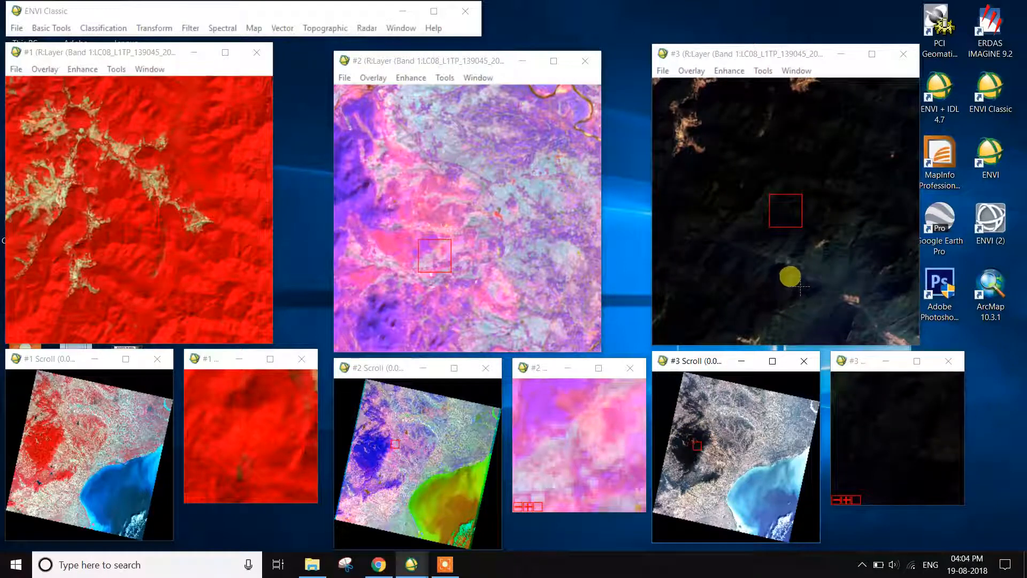
click(813, 408)
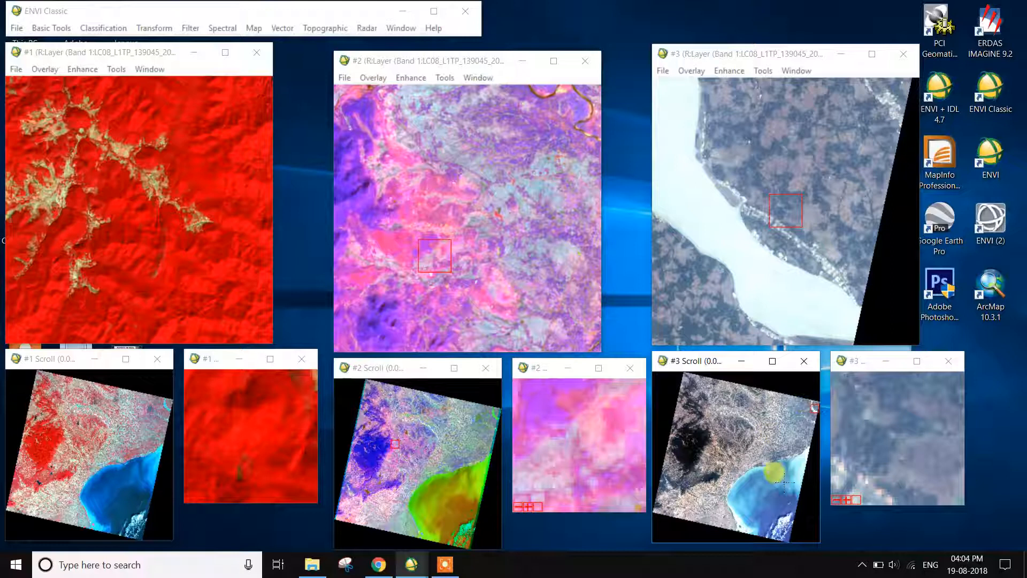
click(752, 423)
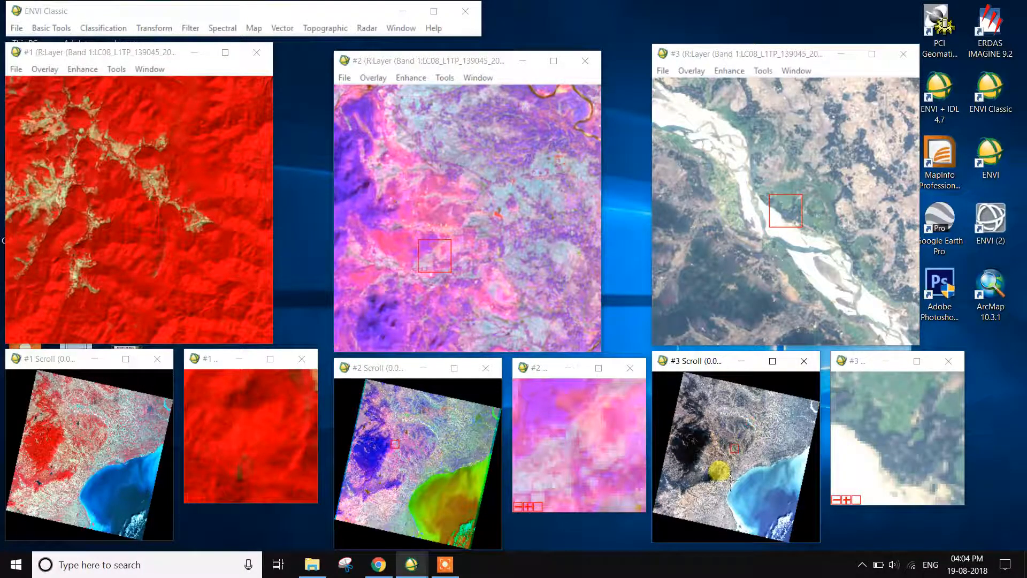
click(734, 449)
Step: Link Displays #1, #2 and #3 using Display #3 for size and position, with dynamic overlay on and transparency 0
click(769, 73)
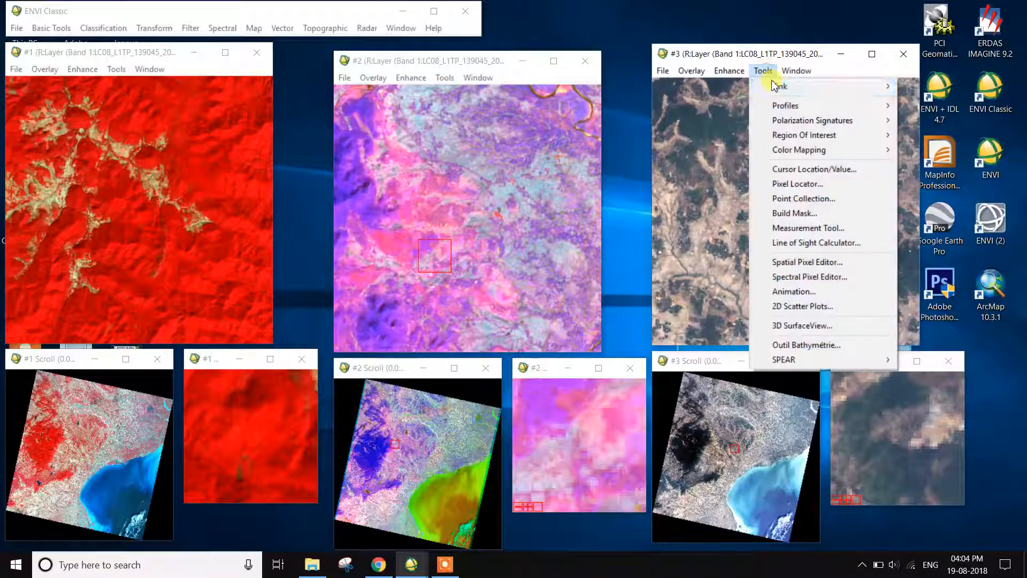
mouse_move(771, 84)
click(682, 84)
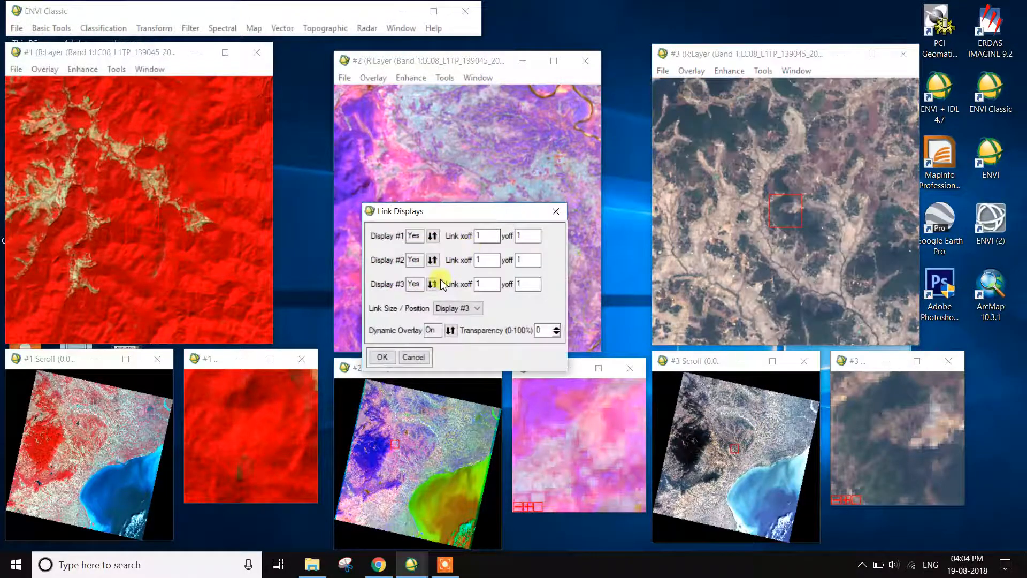
click(382, 357)
Step: Compare the three linked composites over the same area by flashing the dynamic overlay in each display's image window
click(190, 235)
click(751, 180)
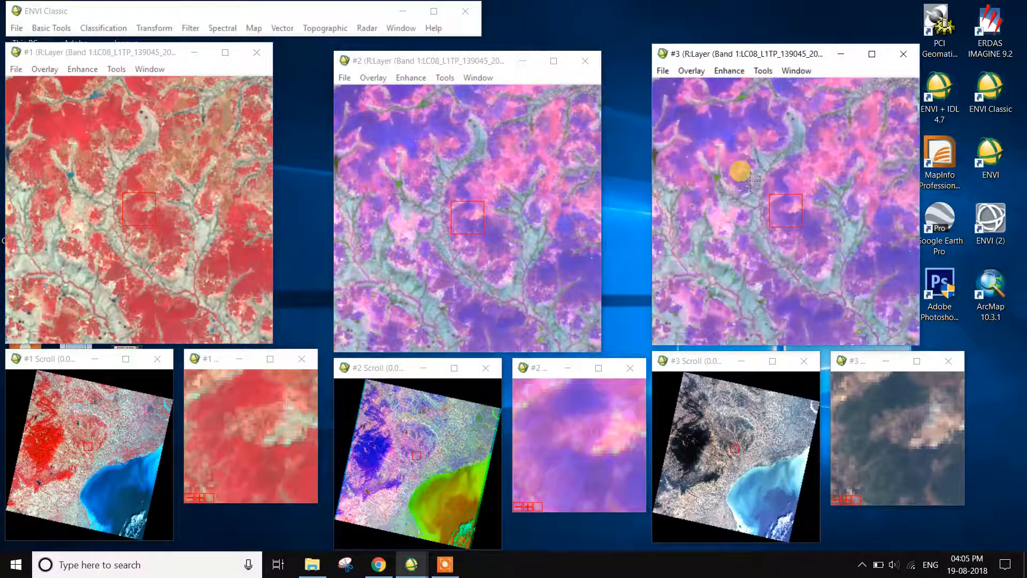
click(754, 184)
click(362, 211)
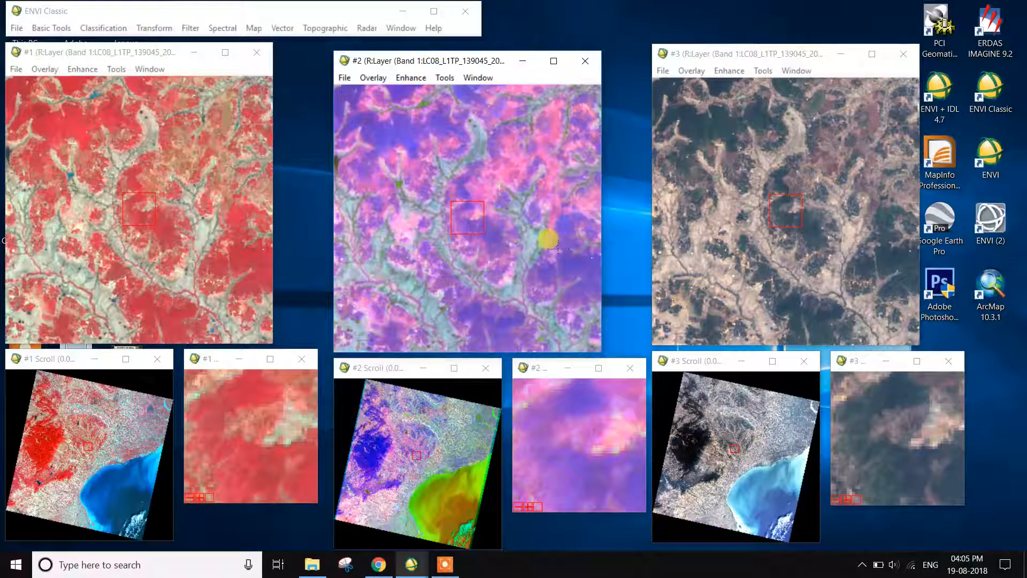
click(764, 207)
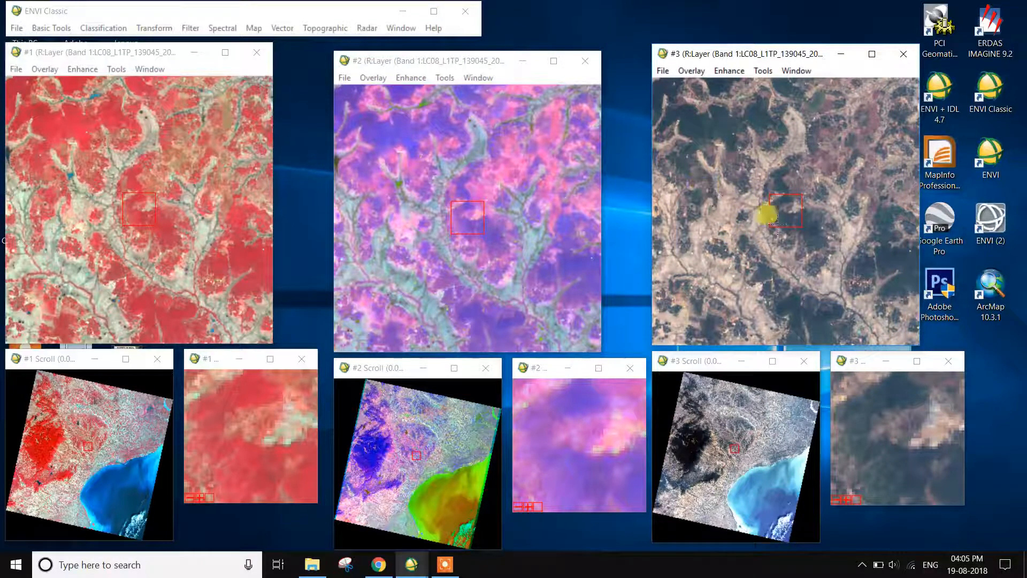
click(445, 564)
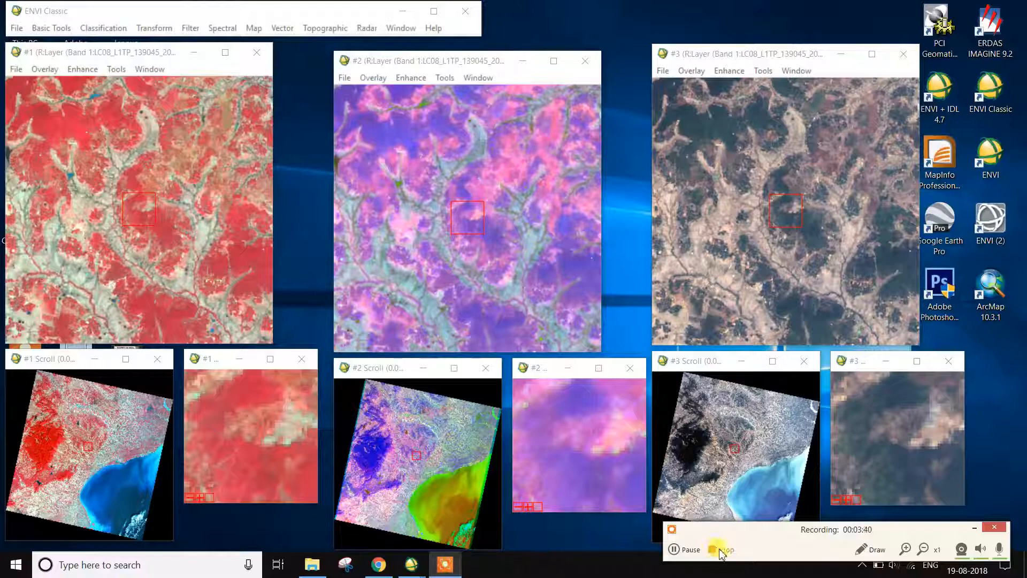